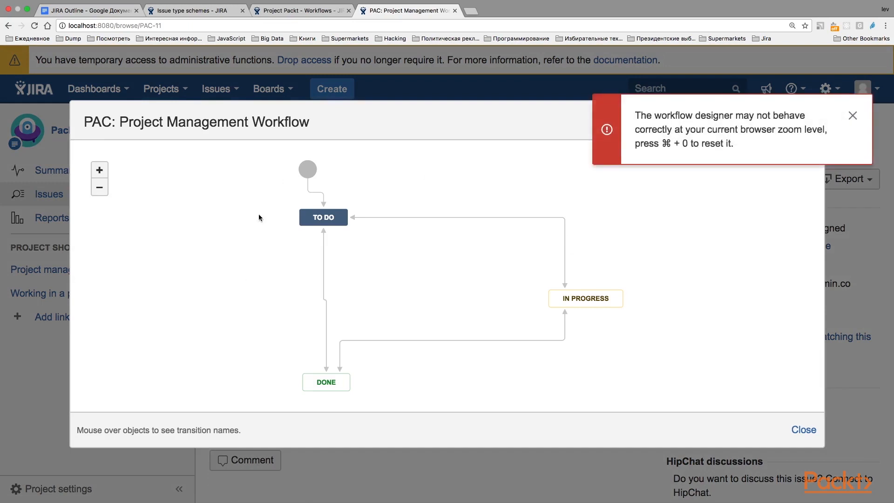
# Examine the transitions from the start point and the To Do status in the workflow diagram, and close the diagram.
pyautogui.click(852, 116)
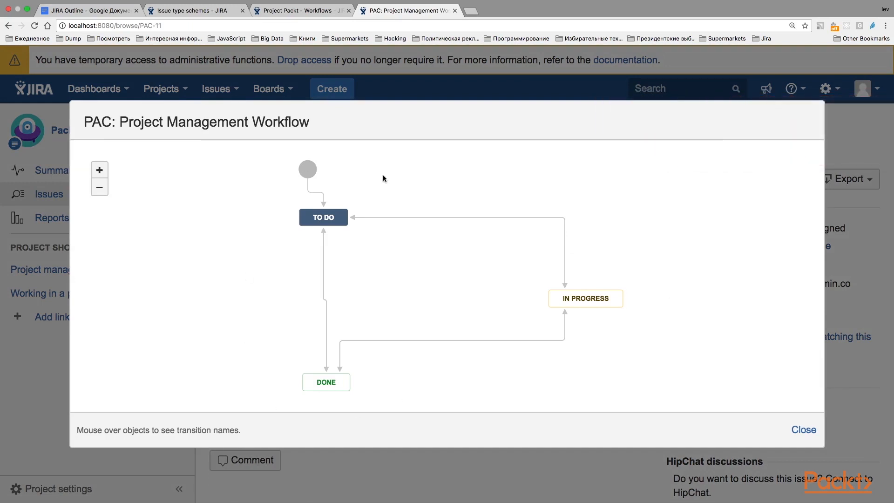
pyautogui.moveTo(305, 169)
pyautogui.moveTo(329, 217)
pyautogui.click(804, 430)
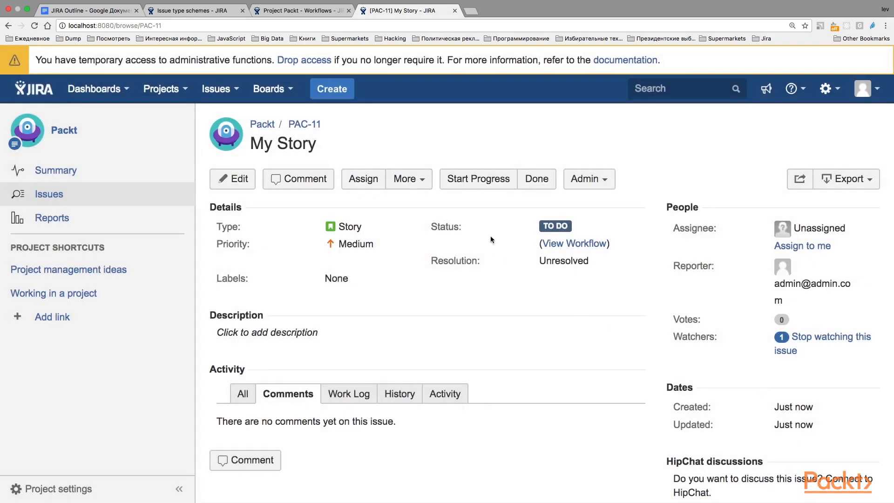
# Move the My Story issue to Done, and reopen it with progress started.
pyautogui.click(536, 179)
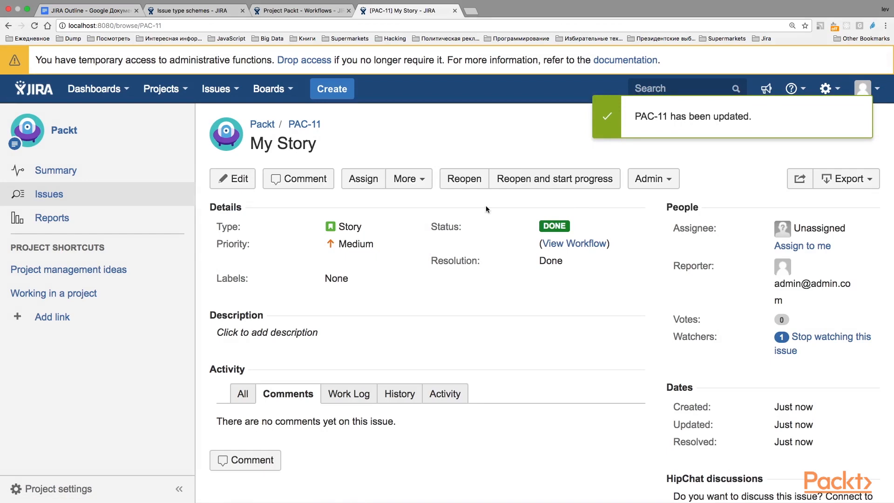
pyautogui.click(510, 180)
pyautogui.click(479, 183)
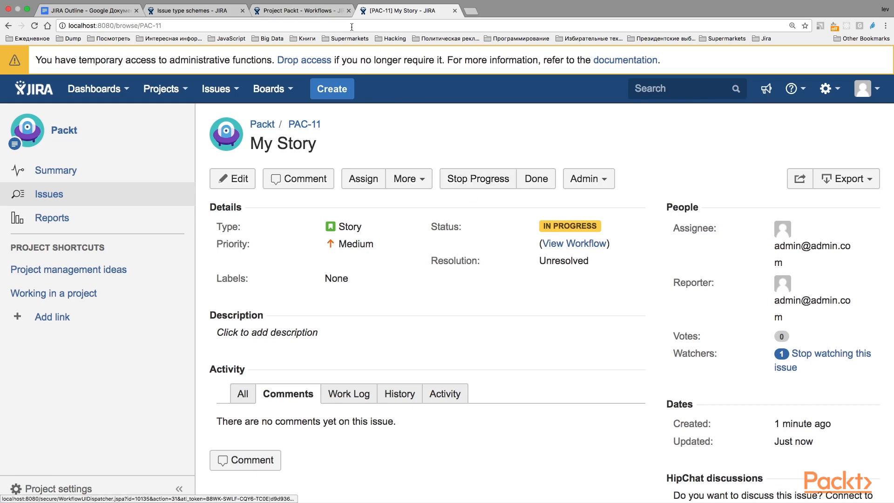
# Pick the existing "classic default workflow" as the workflow to add in the Packt project's workflow settings.
pyautogui.click(305, 11)
pyautogui.scroll(-2, 367, 225)
pyautogui.scroll(1, 367, 225)
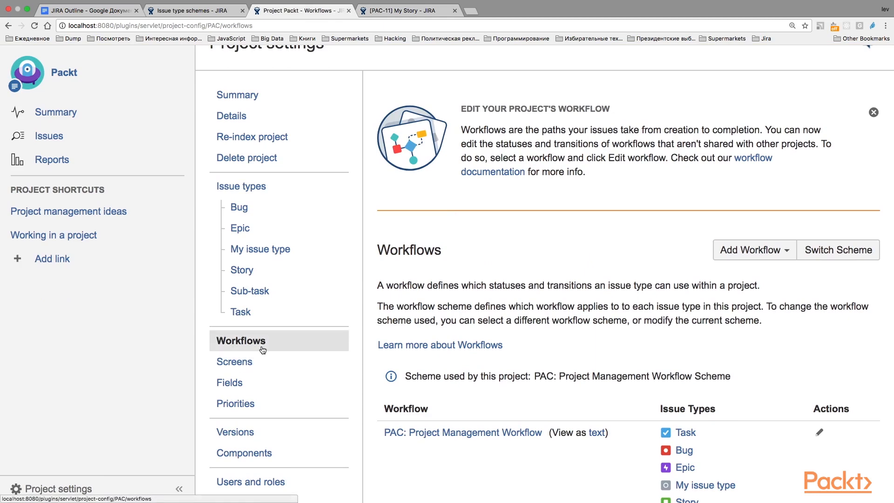
pyautogui.scroll(-4, 653, 250)
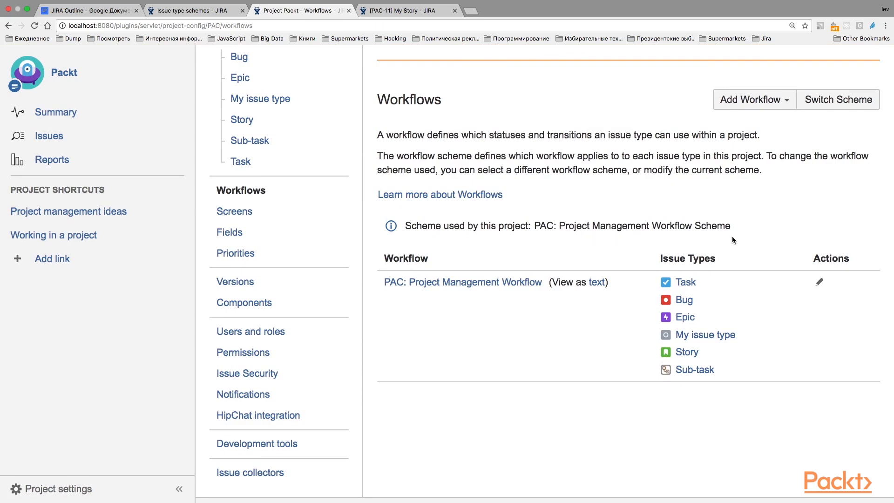
pyautogui.scroll(1, 647, 232)
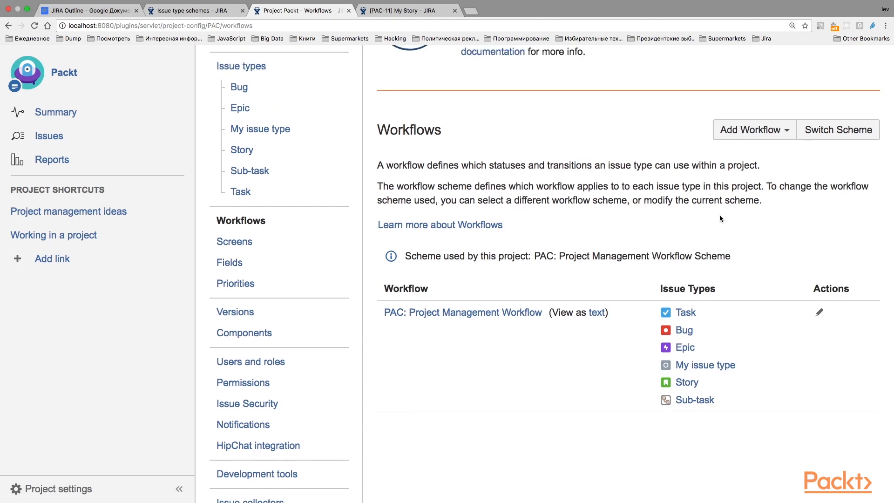
pyautogui.click(754, 130)
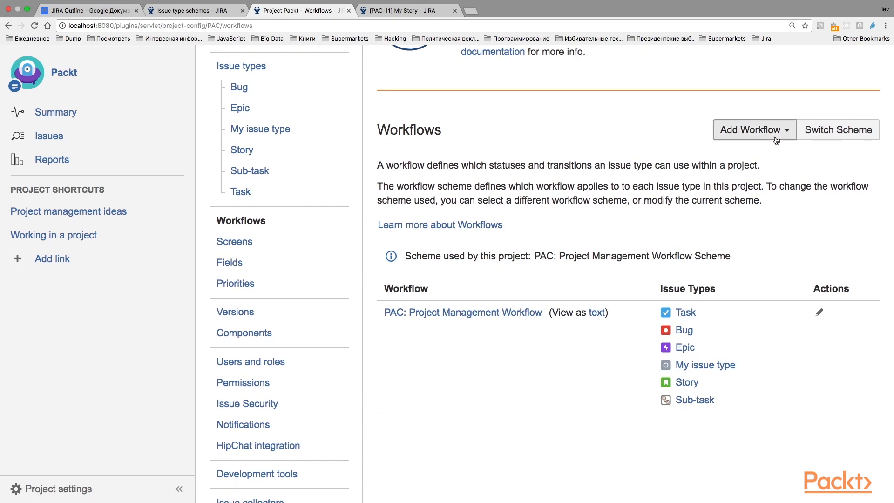
pyautogui.click(720, 151)
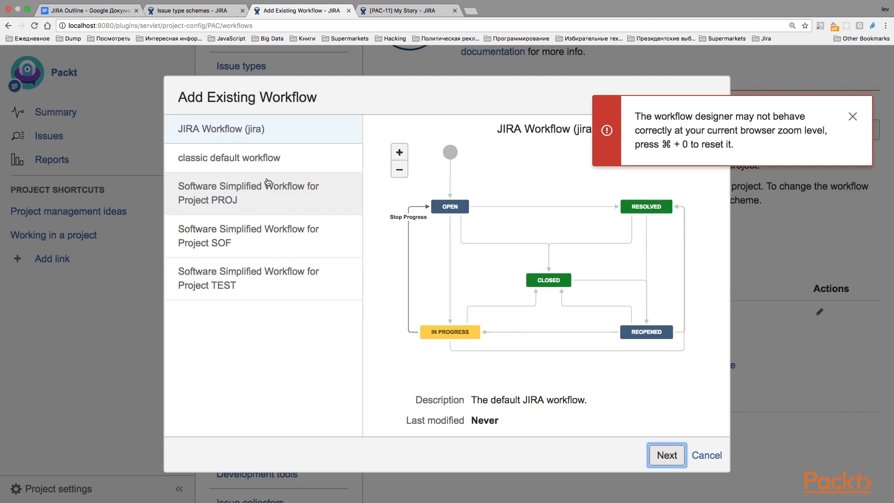
pyautogui.click(259, 194)
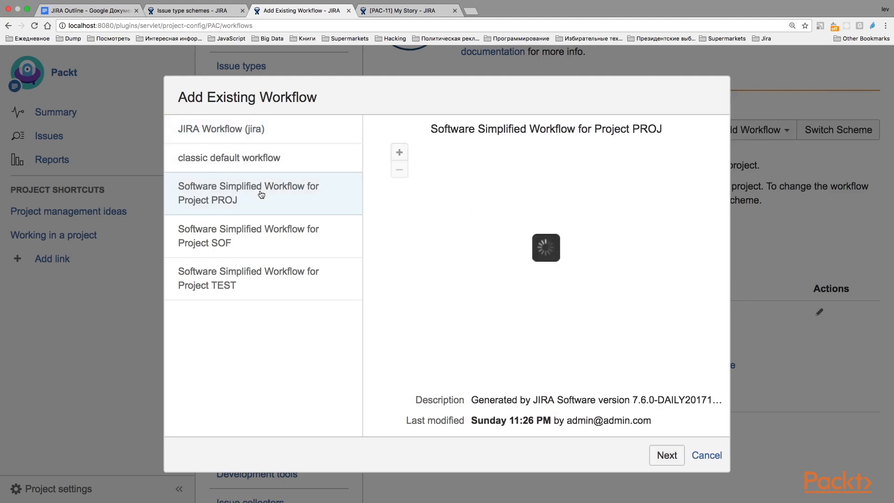
pyautogui.click(235, 161)
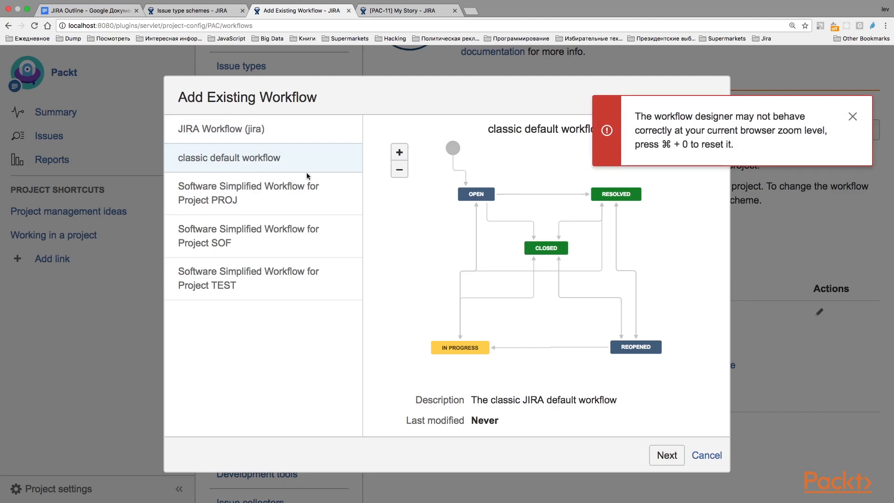
pyautogui.click(668, 455)
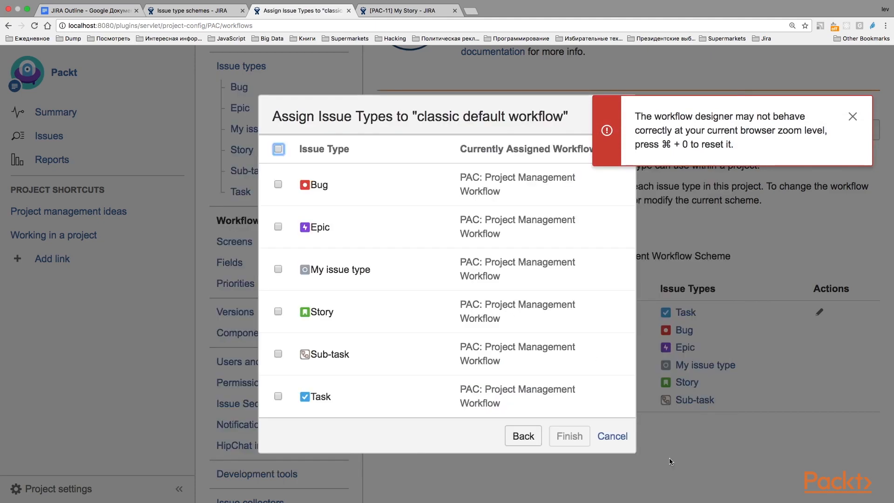
# Assign all issue types to the classic default workflow and start publishing the draft workflow scheme.
pyautogui.click(278, 150)
pyautogui.click(567, 434)
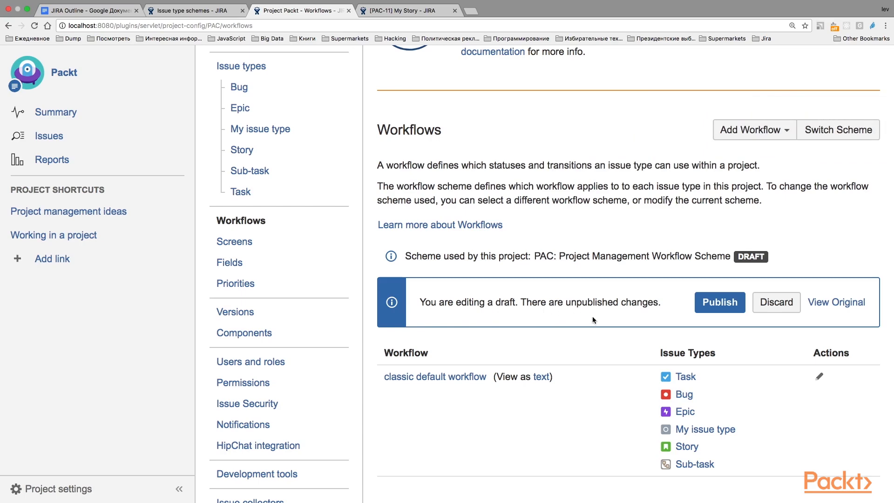
pyautogui.click(710, 304)
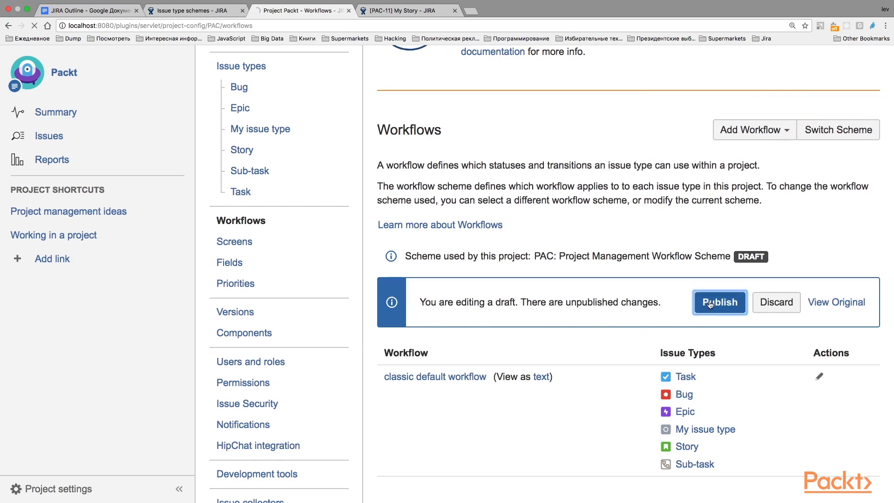
# For Epic issues, keep To Do mapped to Open and map the Done status to Resolved.
pyautogui.scroll(-2, 530, 338)
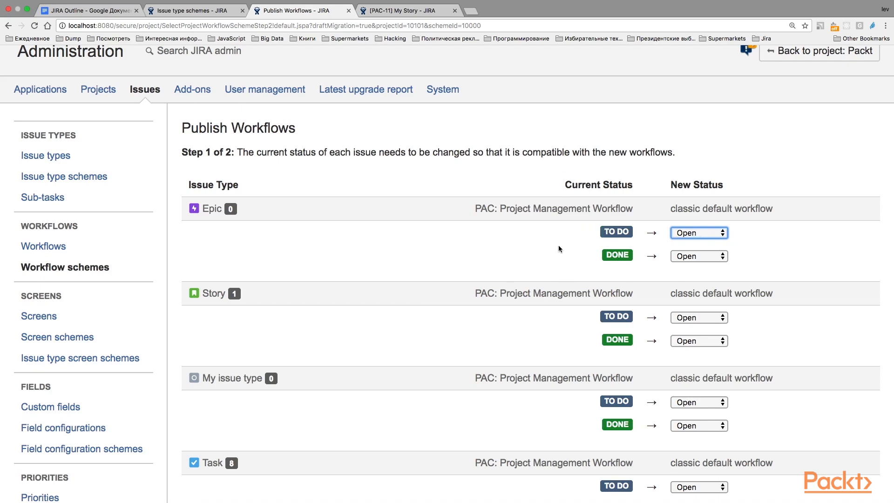
pyautogui.click(709, 237)
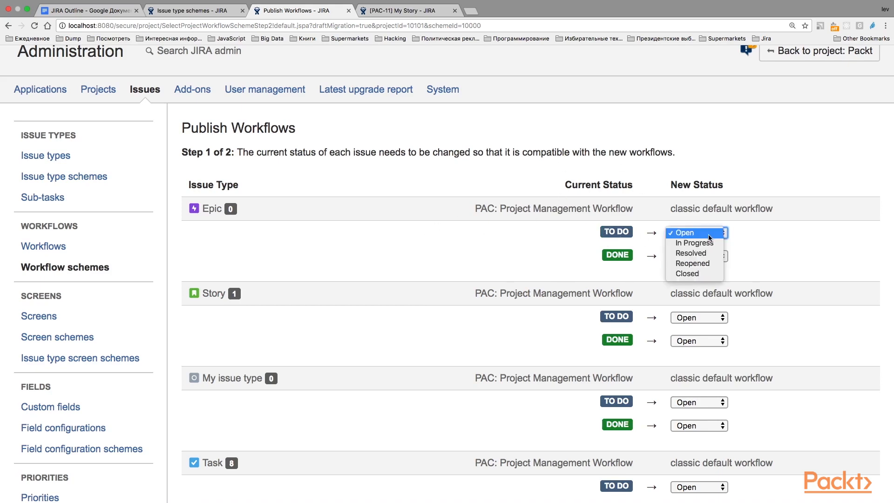
pyautogui.click(768, 209)
pyautogui.click(690, 239)
pyautogui.click(702, 237)
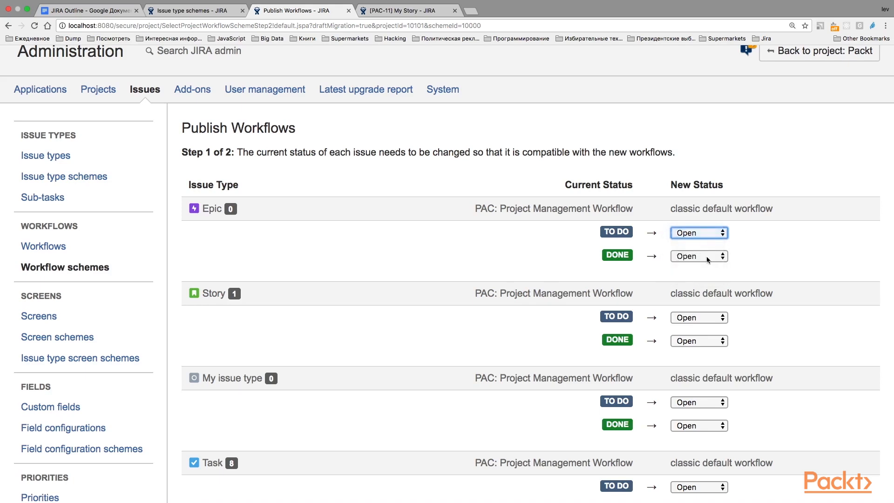
pyautogui.click(706, 258)
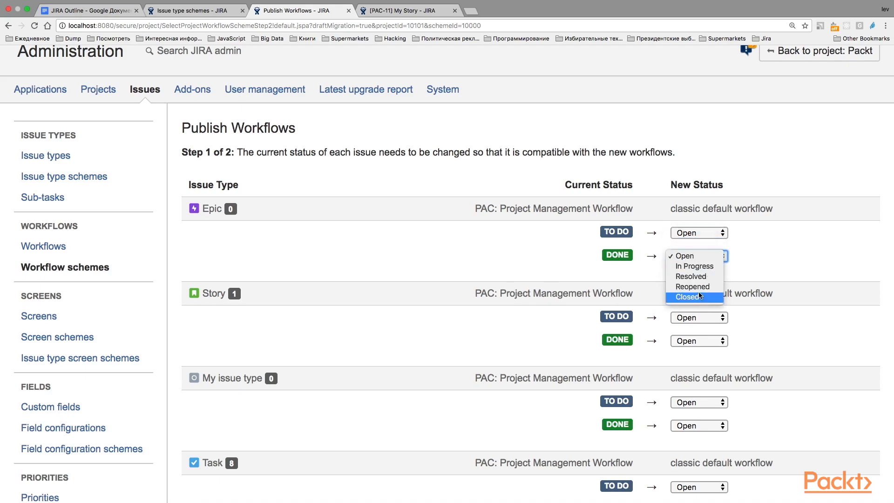
pyautogui.click(708, 279)
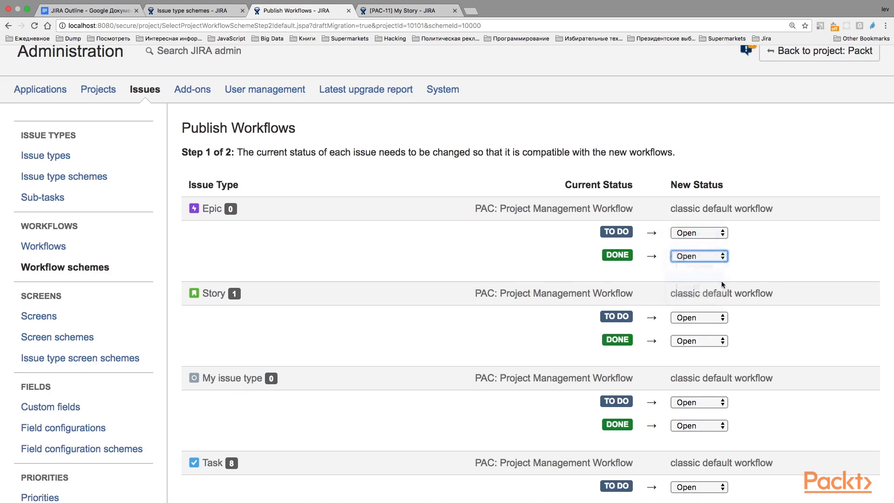
# Map the Done status to Resolved for the Story and My issue type issue types.
pyautogui.click(706, 342)
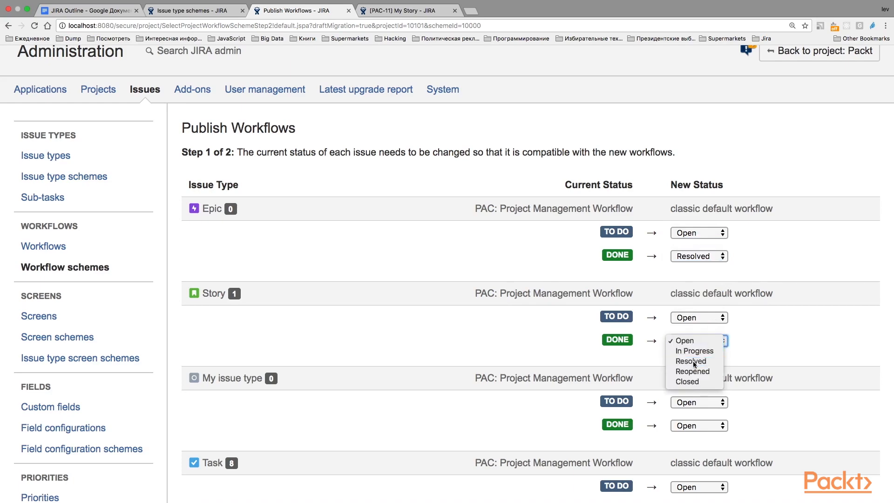
pyautogui.click(693, 361)
pyautogui.click(705, 426)
pyautogui.click(691, 445)
# Map the Done status to Resolved for the Task and Bug issue types.
pyautogui.scroll(-4, 789, 410)
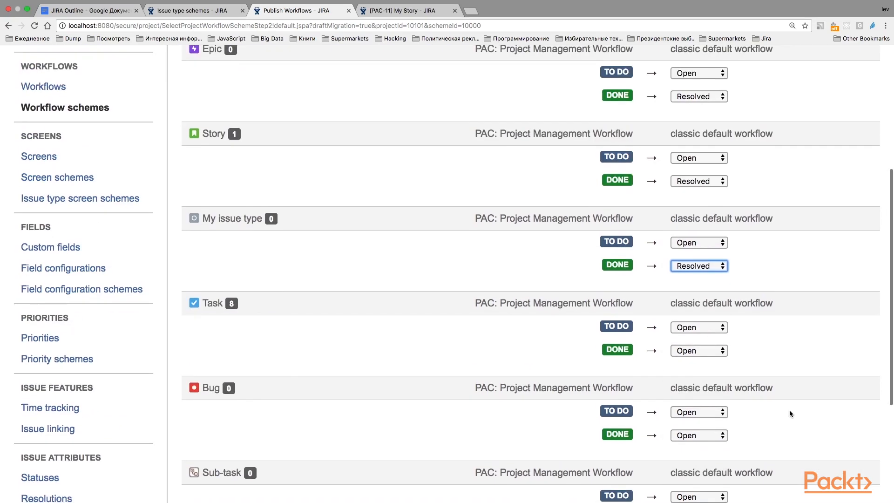
pyautogui.click(689, 353)
pyautogui.click(688, 373)
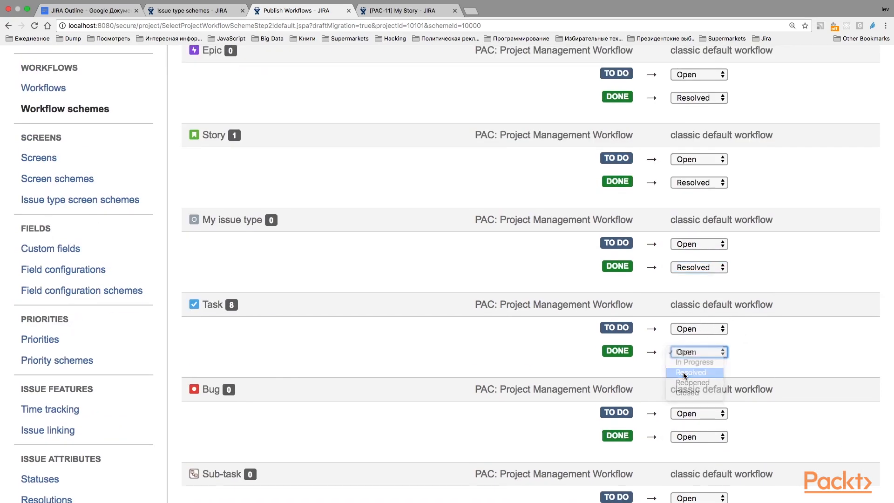
pyautogui.scroll(-3, 695, 354)
pyautogui.click(698, 317)
pyautogui.click(691, 337)
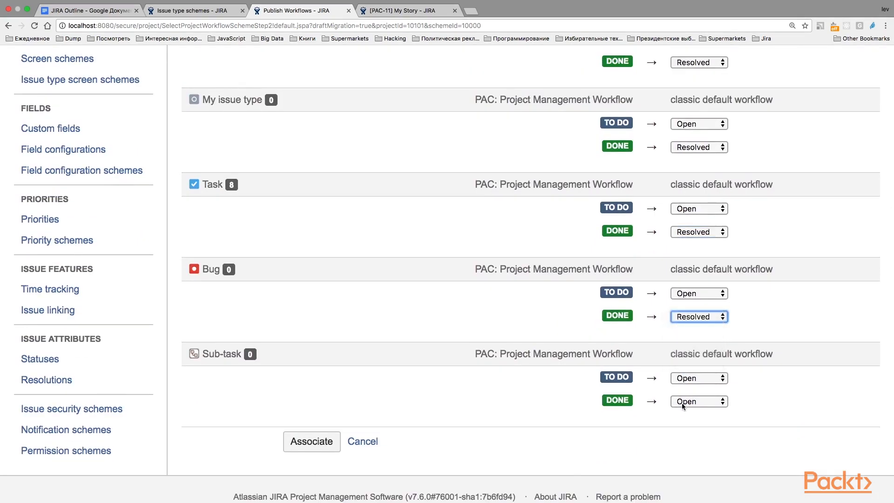
# Map the Sub-task Done status to Resolved, and associate the new workflow, acknowledging the completed migration.
pyautogui.click(682, 402)
pyautogui.click(683, 422)
pyautogui.click(307, 447)
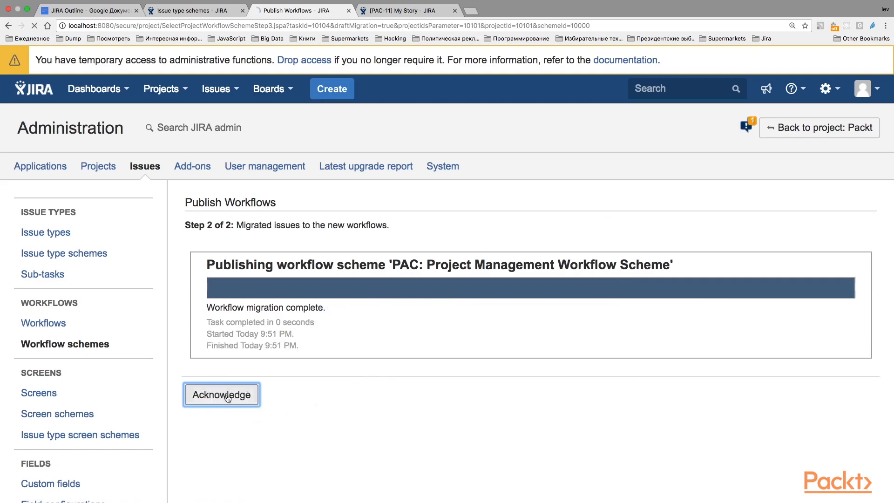
pyautogui.click(230, 393)
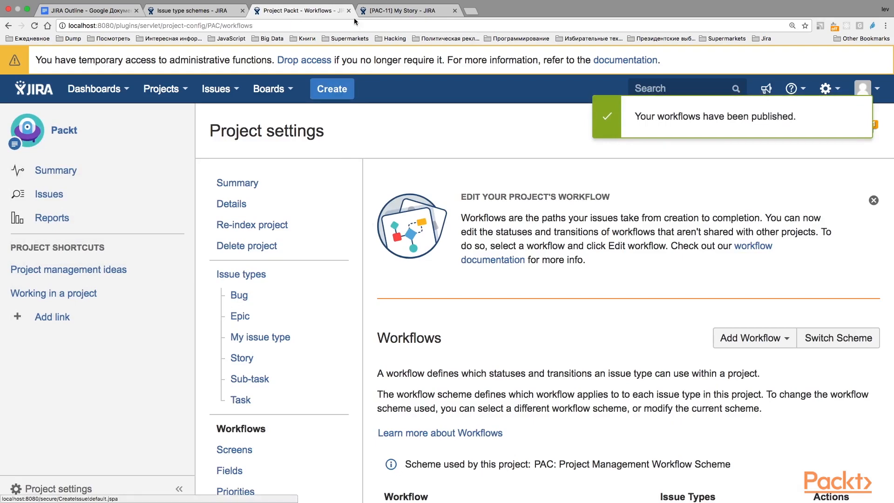
# Reload the My Story issue and examine the statuses and transitions in its workflow diagram.
pyautogui.click(408, 12)
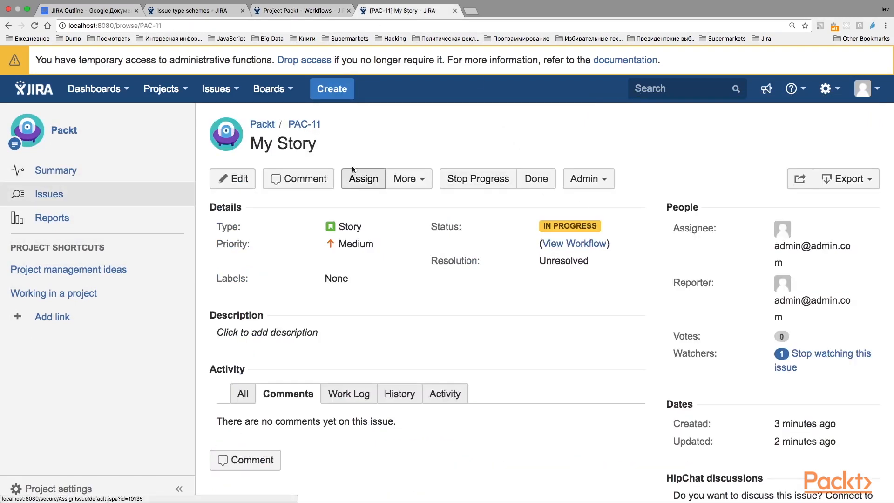
pyautogui.click(34, 25)
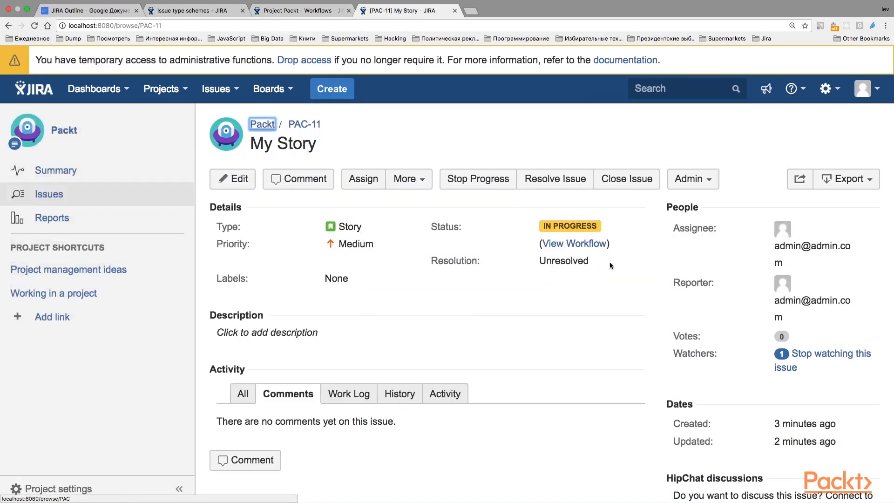
pyautogui.click(585, 243)
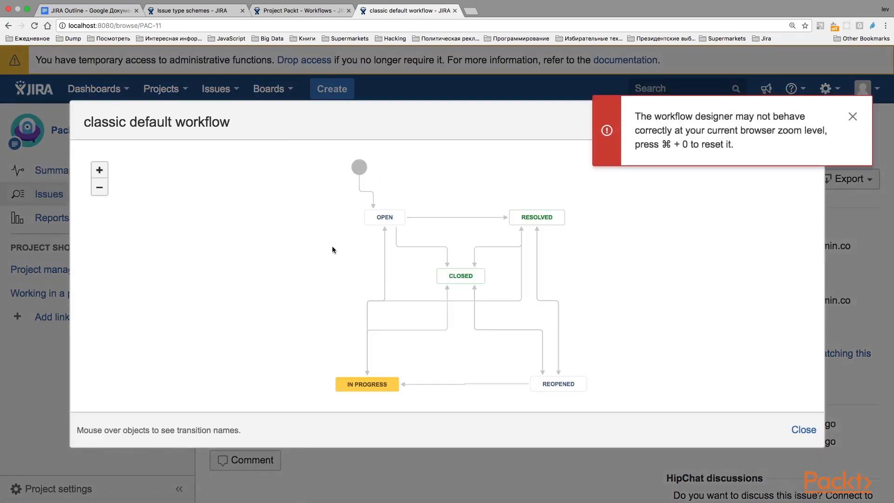
pyautogui.click(852, 117)
pyautogui.moveTo(520, 218)
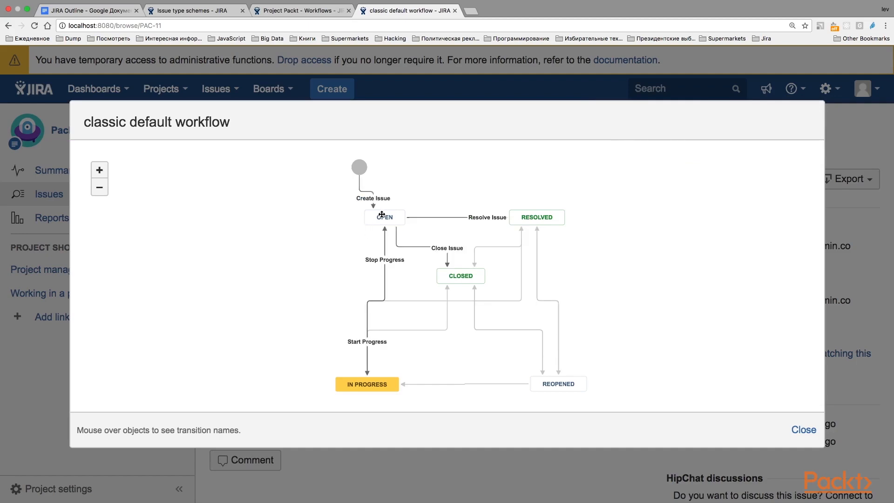
pyautogui.click(802, 429)
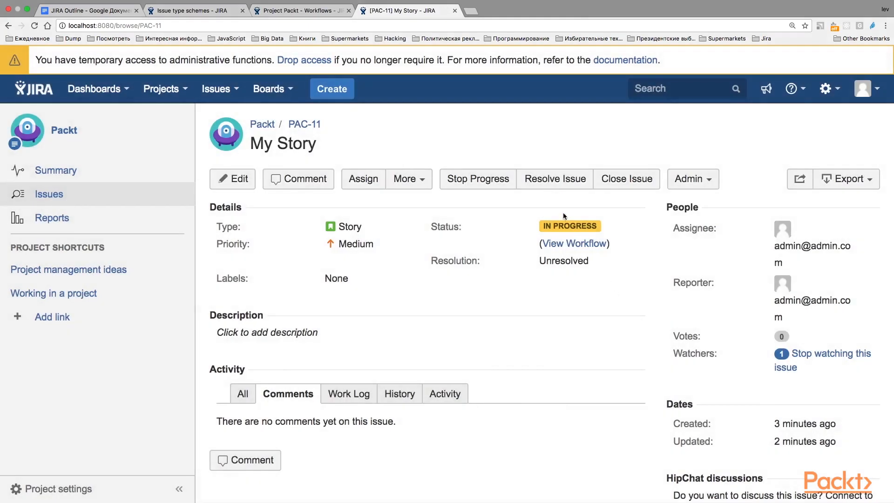
# Resolve the My Story issue with the resolution Done.
pyautogui.click(548, 180)
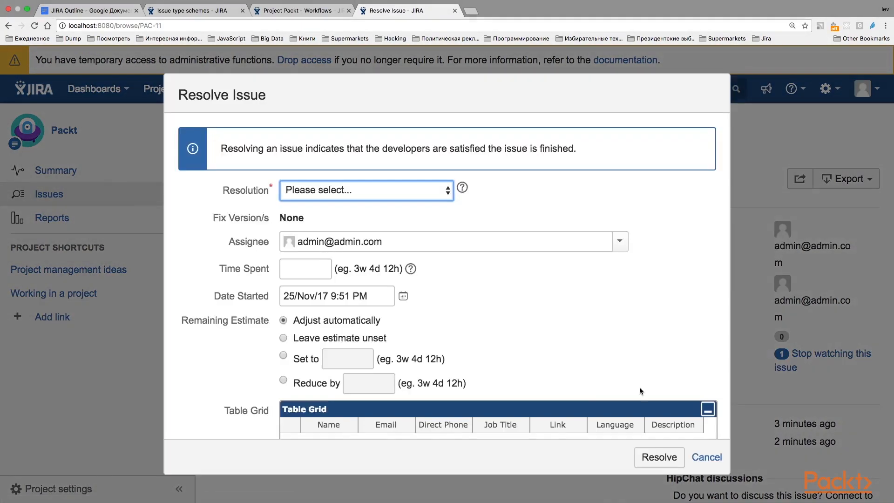
pyautogui.scroll(-5, 638, 387)
pyautogui.scroll(5, 639, 387)
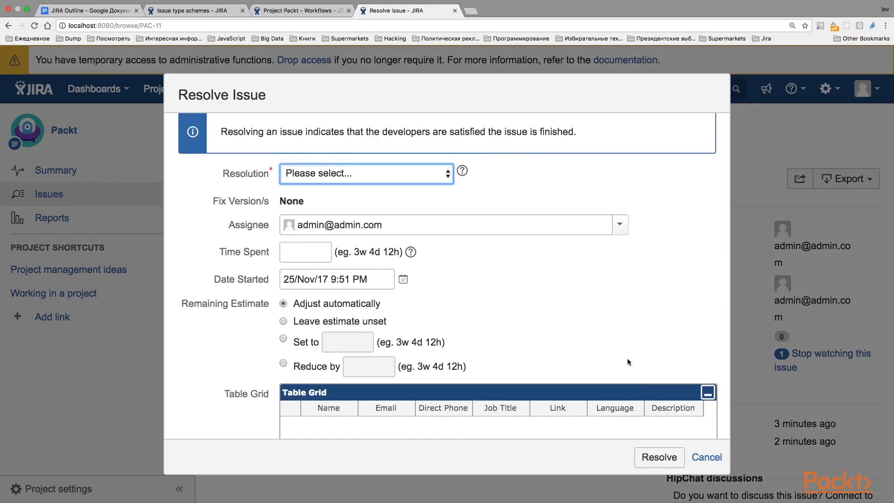
pyautogui.scroll(-10, 627, 359)
pyautogui.click(659, 458)
pyautogui.click(352, 191)
pyautogui.click(349, 205)
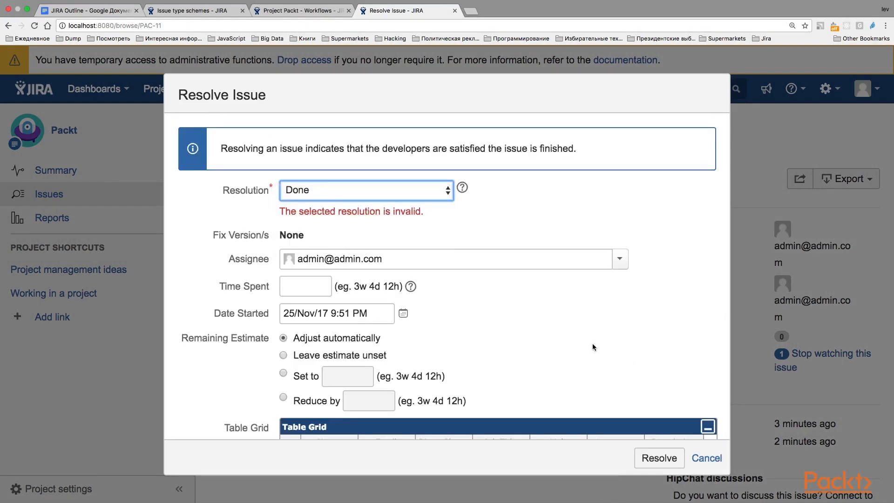
pyautogui.click(656, 458)
# Reopen the My Story issue, keeping its current assignee, and dismiss the update notification.
pyautogui.click(526, 183)
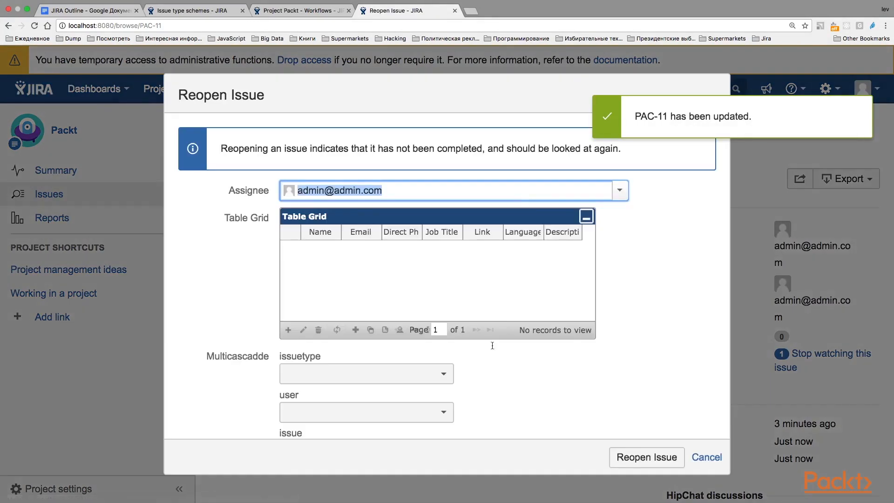
pyautogui.click(661, 457)
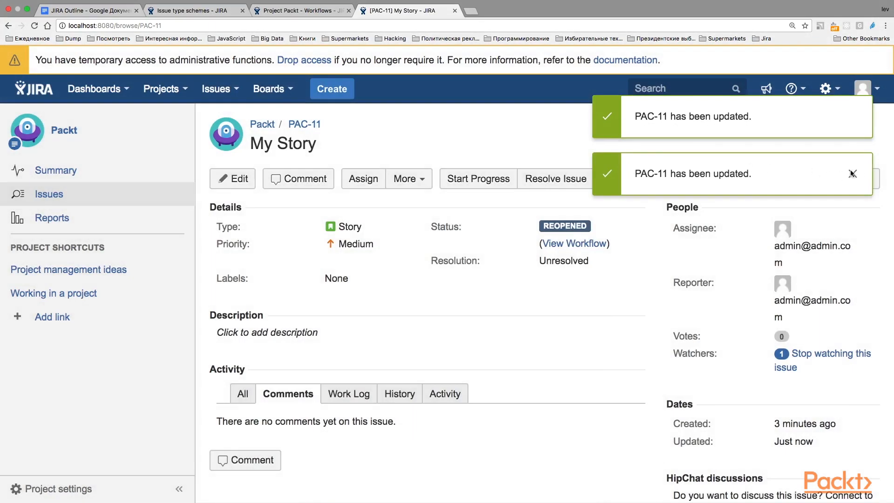
pyautogui.click(853, 117)
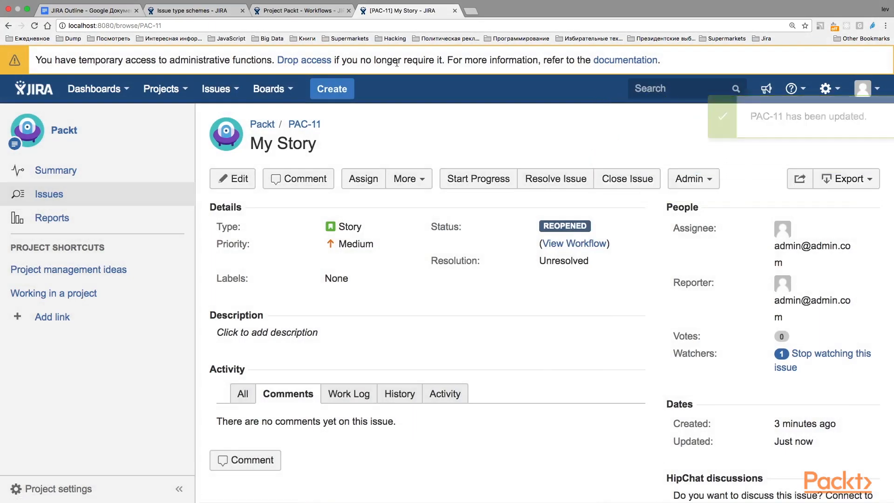
# Return to the Packt project's workflow settings and review which workflow its issue types use.
pyautogui.hotkey('ctrl', 'shift', 'Tab')
pyautogui.scroll(-2, 567, 268)
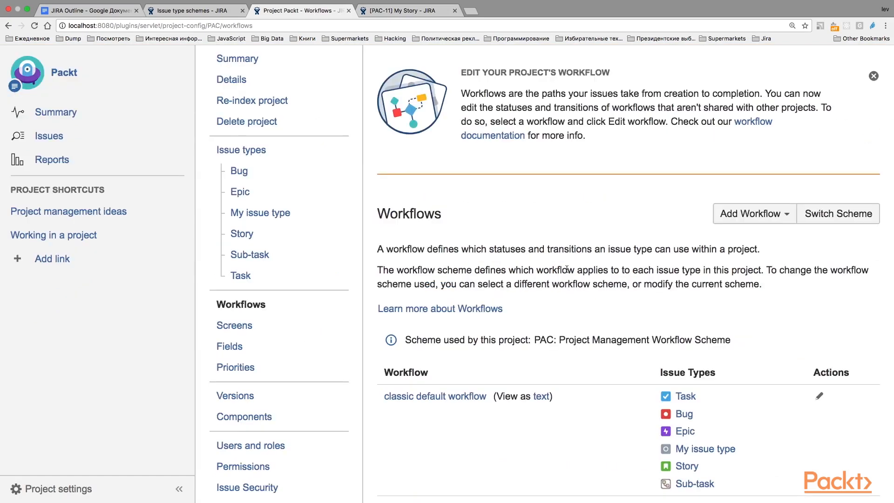
pyautogui.scroll(1, 567, 269)
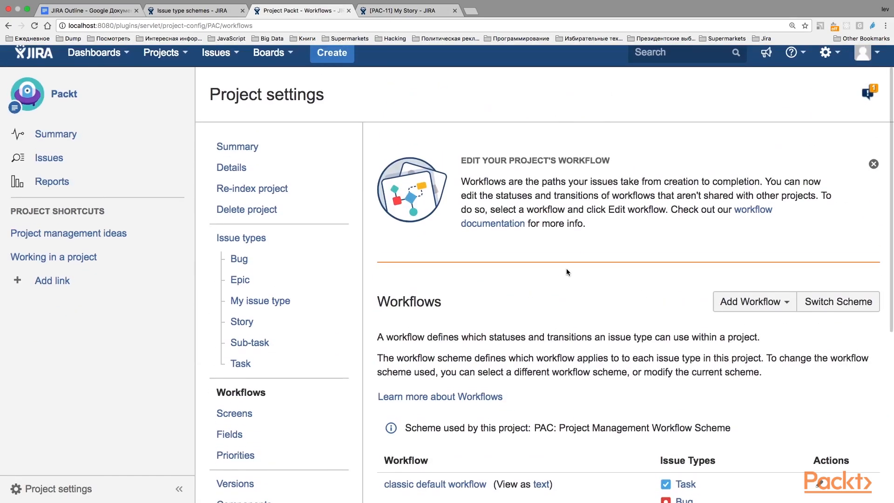
pyautogui.scroll(1, 566, 269)
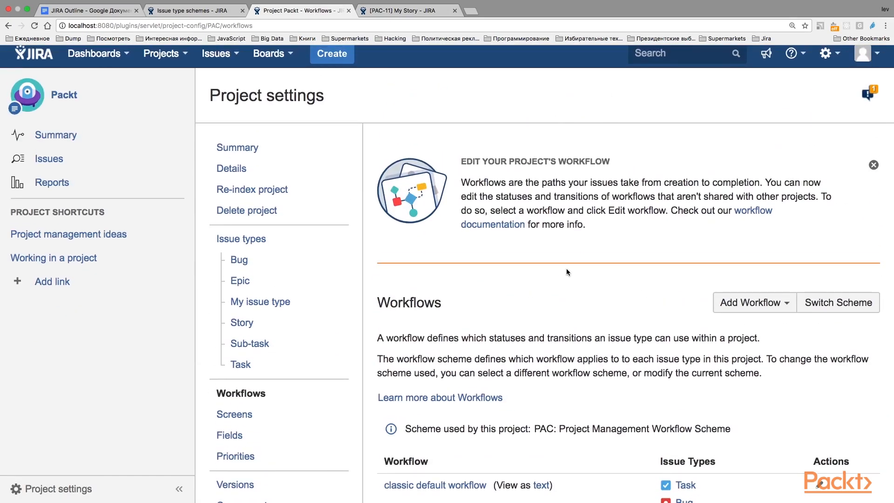